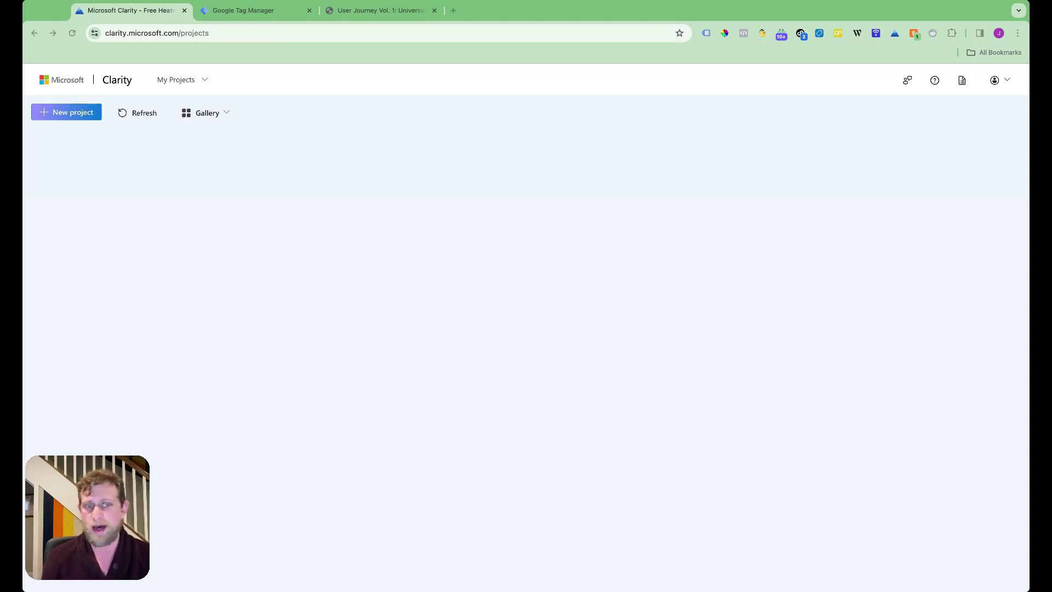
click(82, 112)
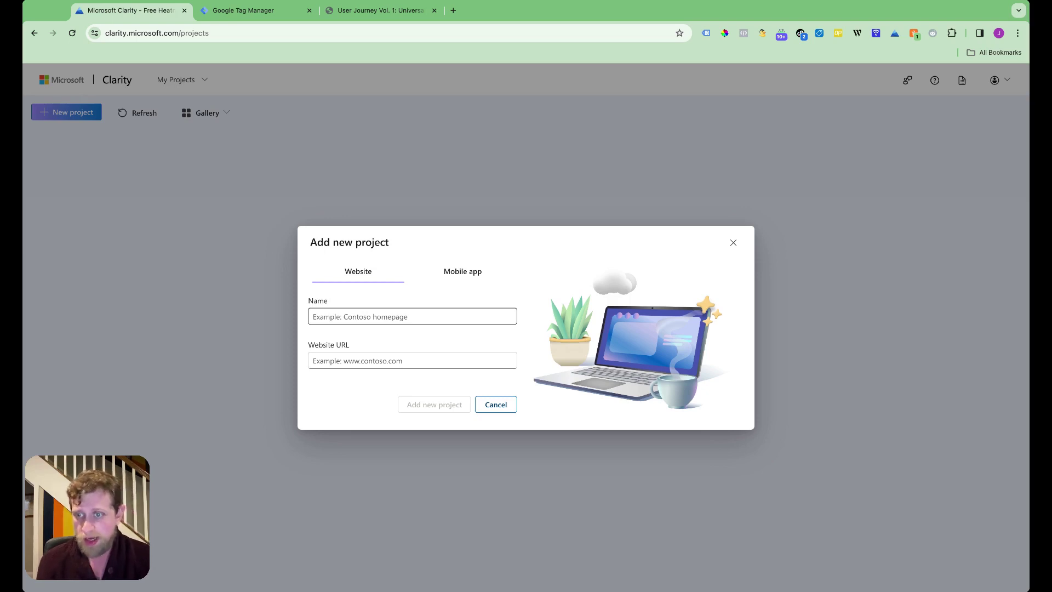
click(412, 317)
text(Univ)
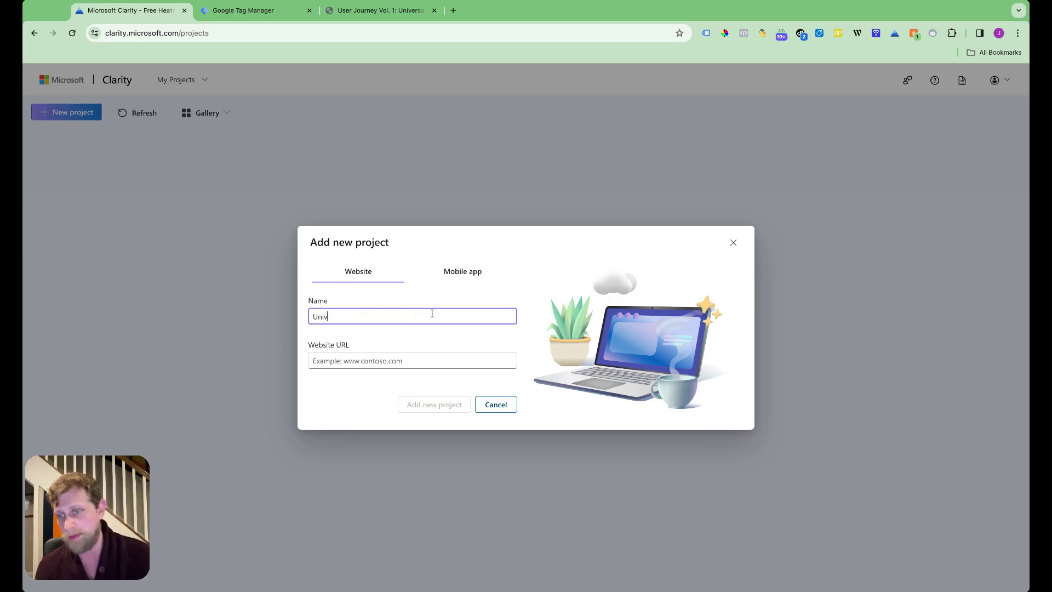
text(ersal Sunset Rock Opera)
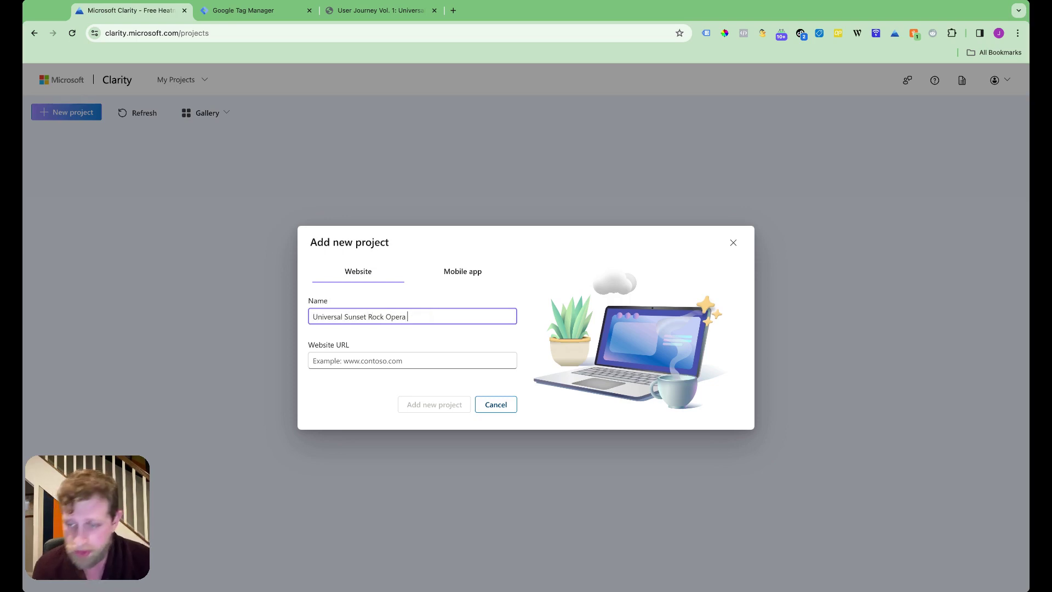
click(374, 357)
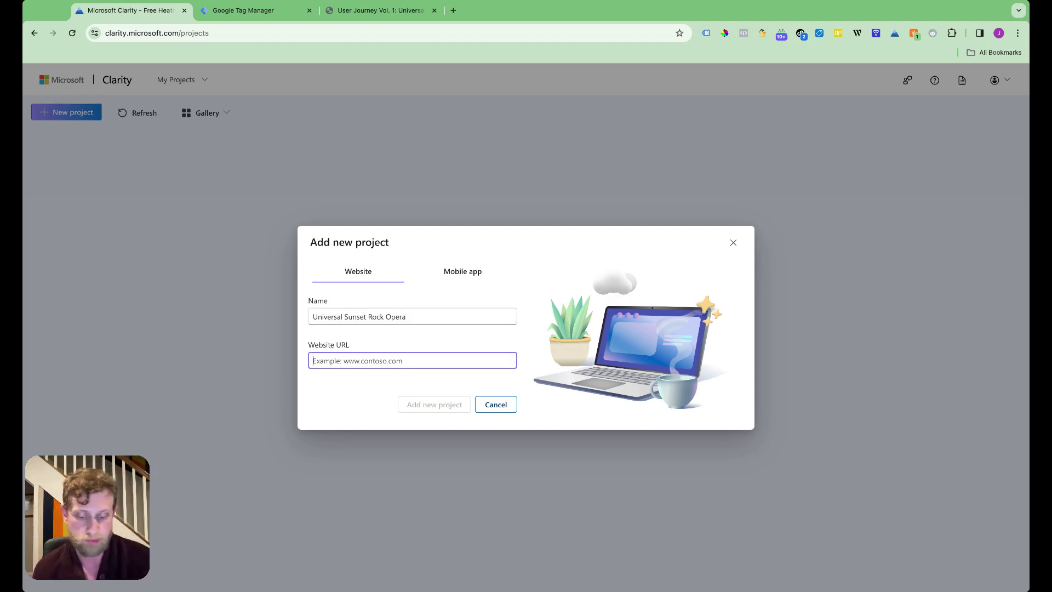
text(www.)
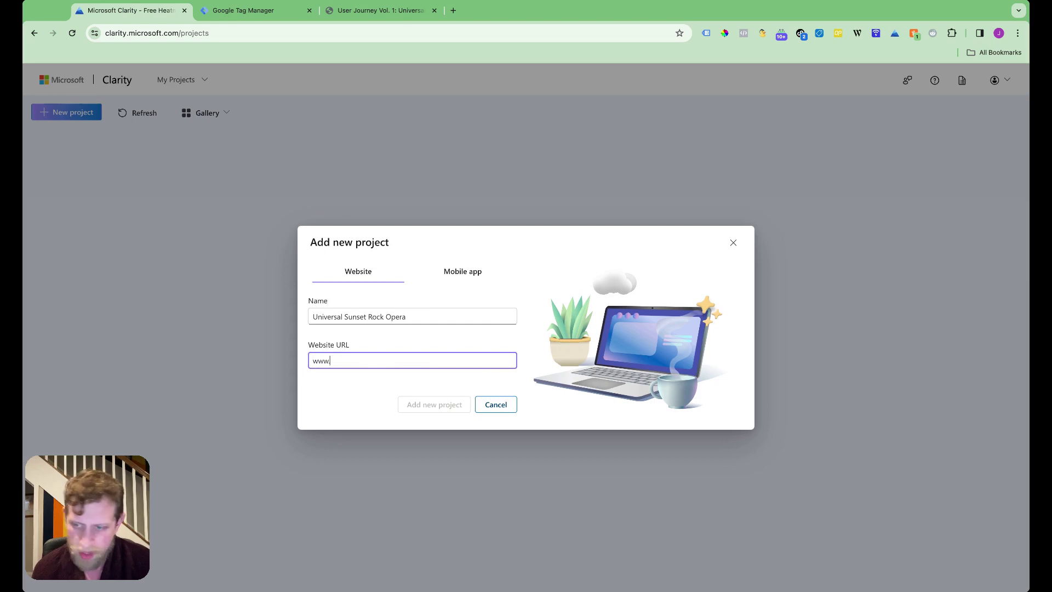
text(universalsu)
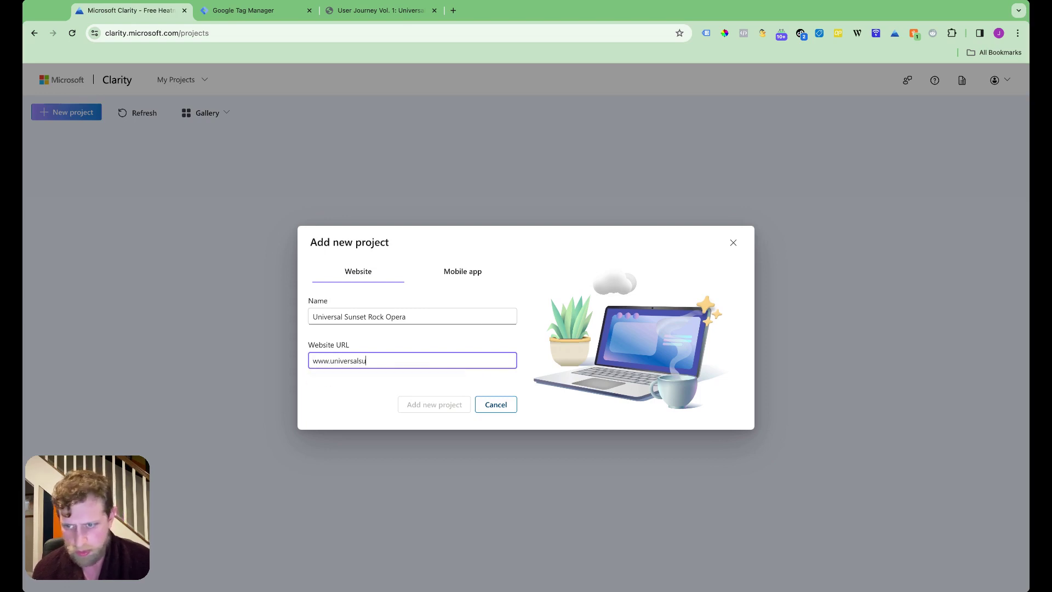
text(nset.com)
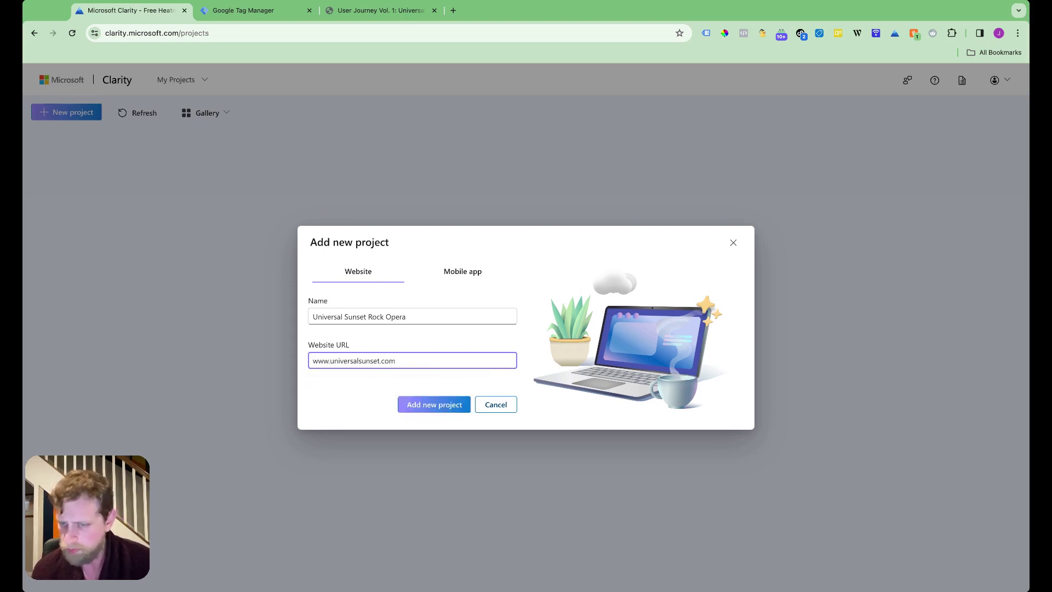
click(414, 404)
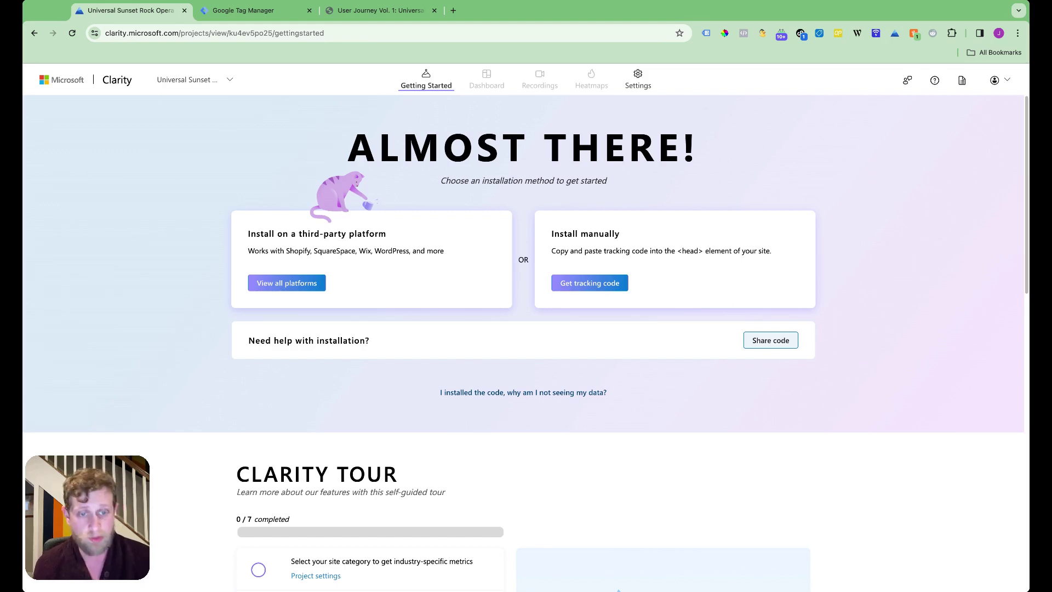
View the option for sharing the tracking code with a teammate by e-mail, and return to the installation methods.
click(792, 340)
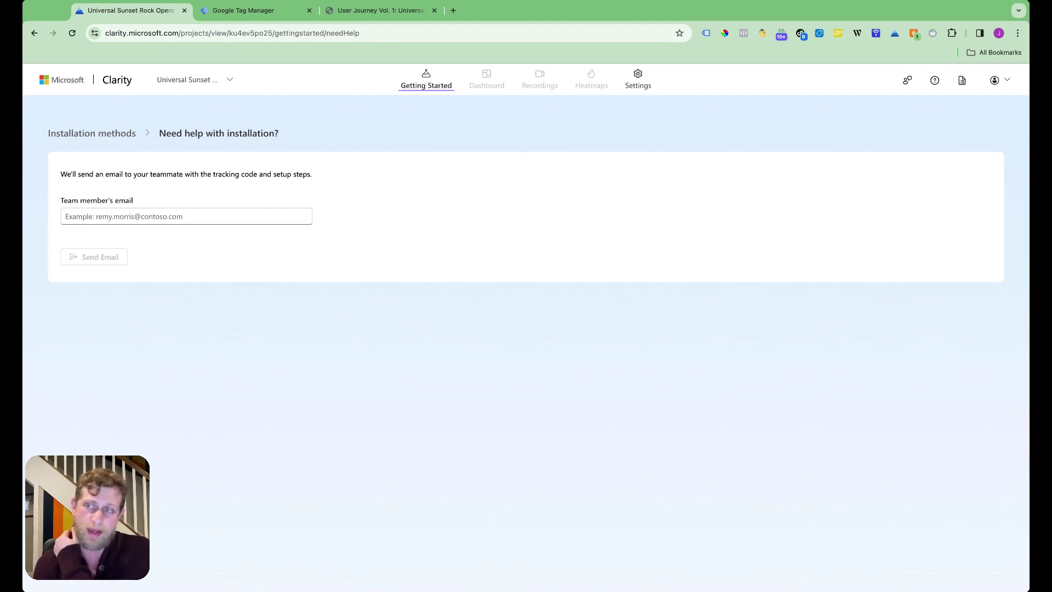
click(92, 133)
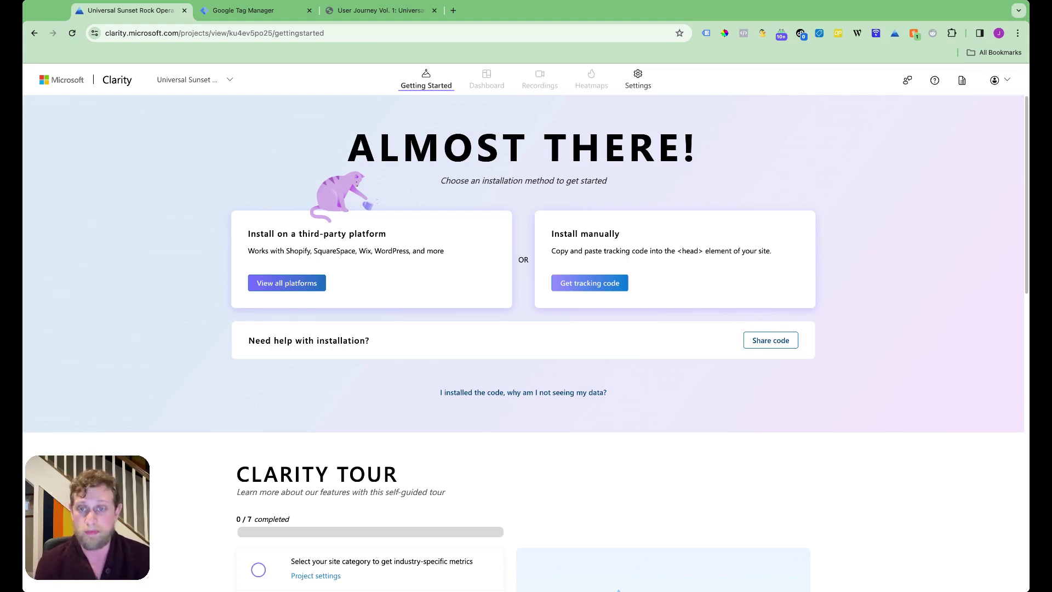
Get the manual installation tracking code and copy the project ID from the page's address.
click(588, 283)
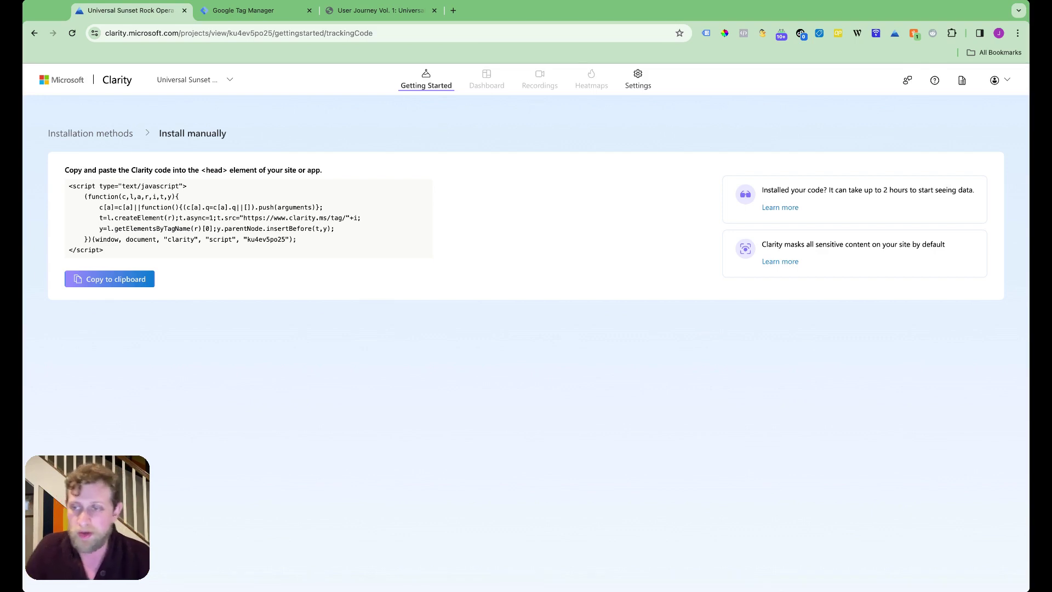
double_click(249, 239)
drag(289, 239, 247, 239)
click(287, 241)
drag(286, 239, 249, 240)
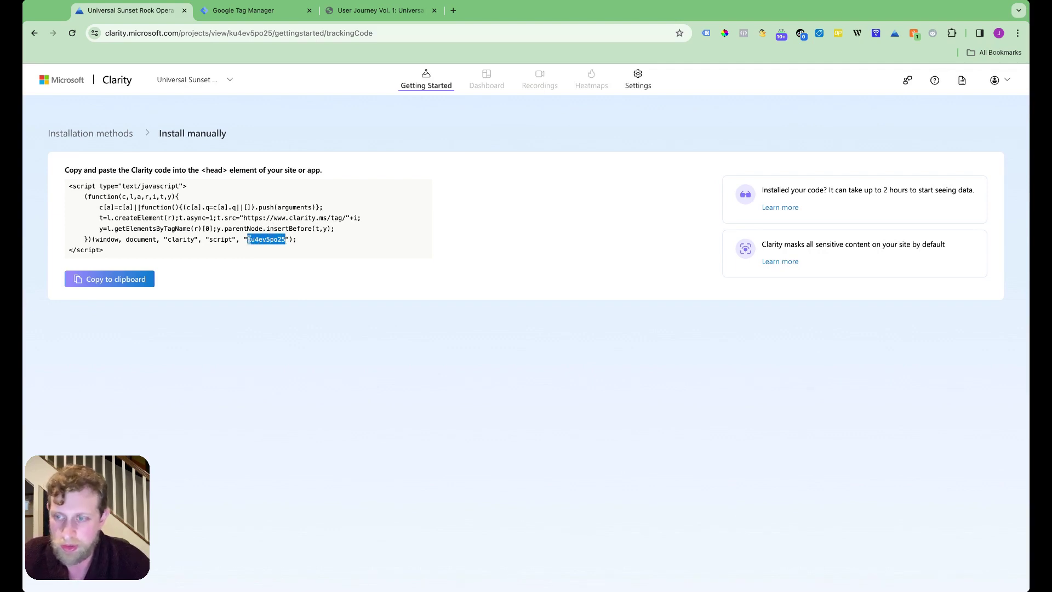
click(227, 34)
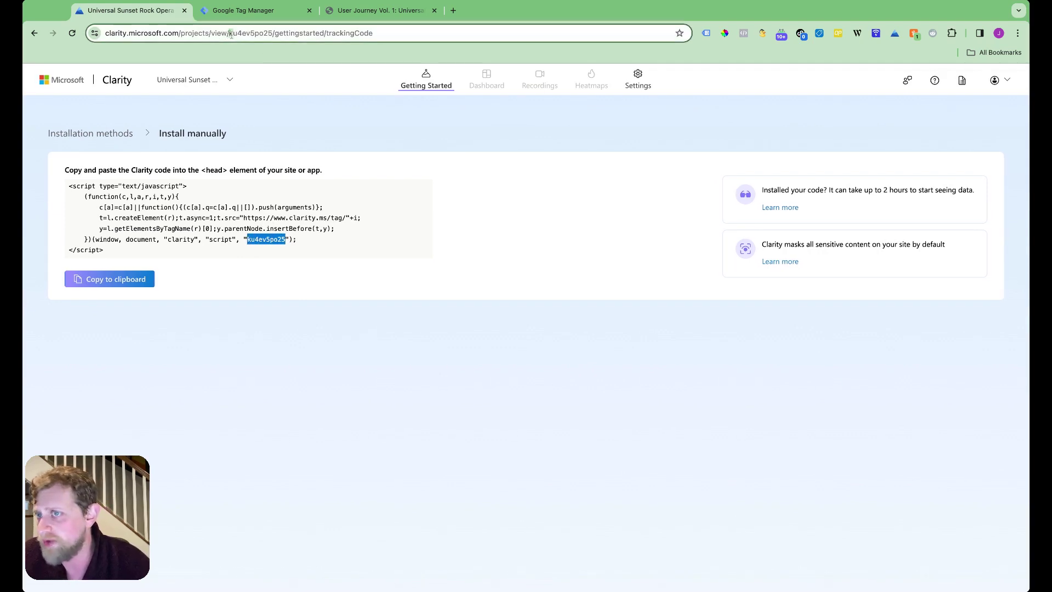
double_click(272, 34)
key(super+c)
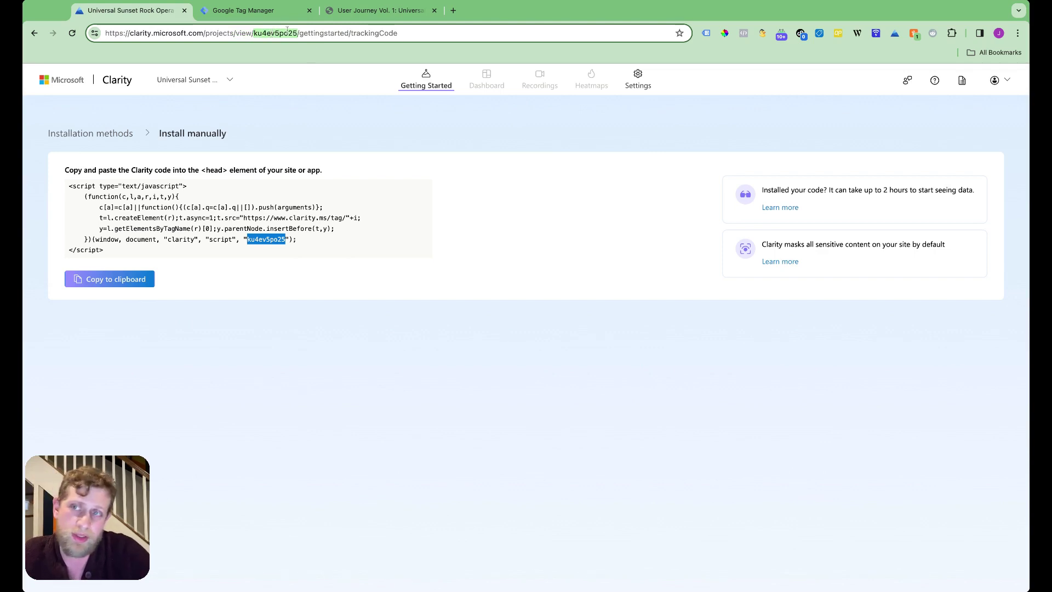
In Google Tag Manager, create a tag from luratic's Microsoft Clarity community template and fill in the copied Clarity project ID.
click(262, 14)
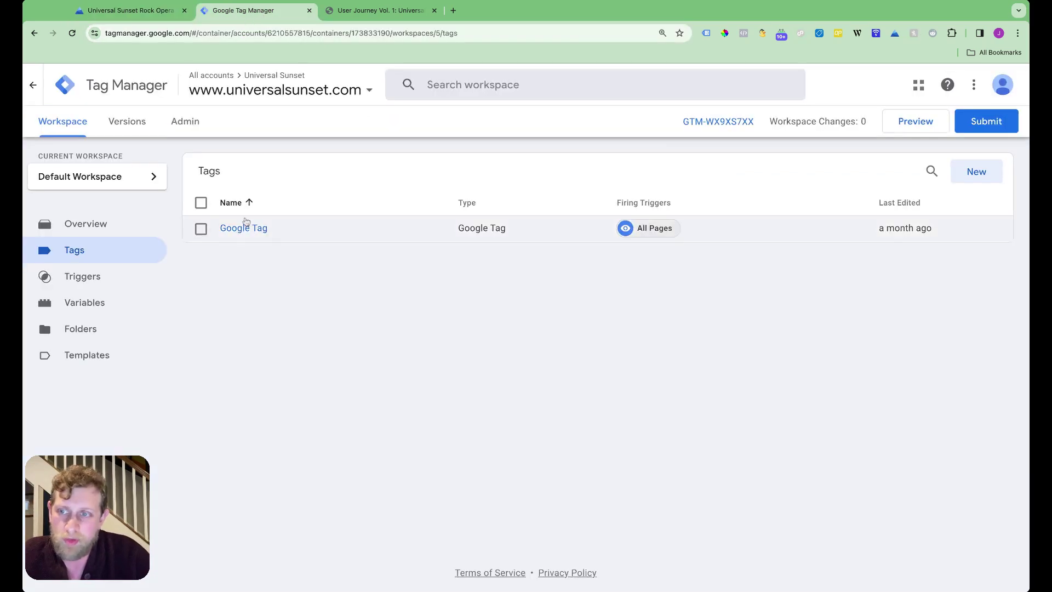
click(974, 172)
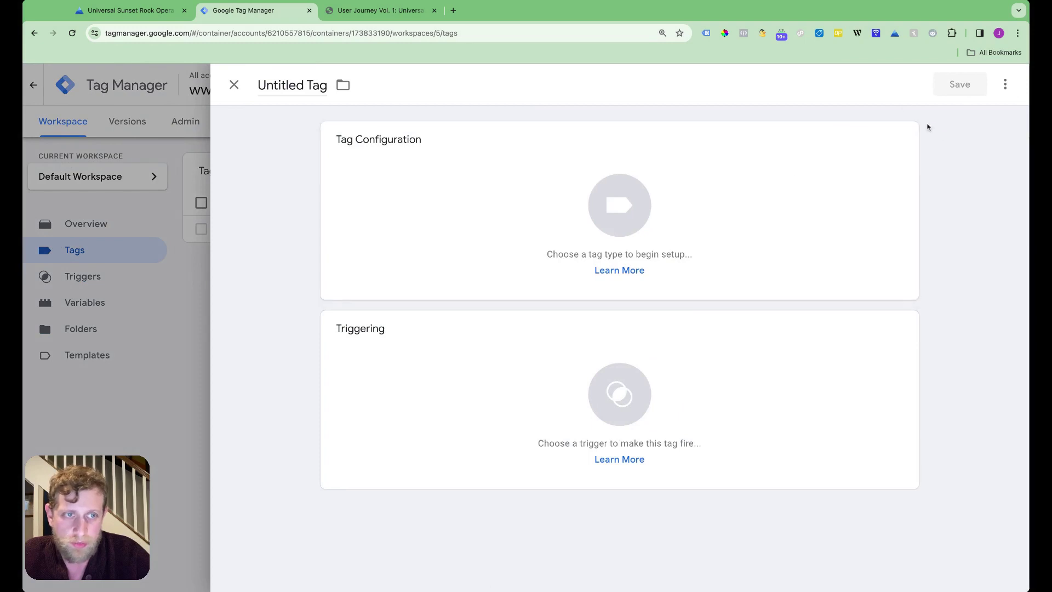
click(682, 163)
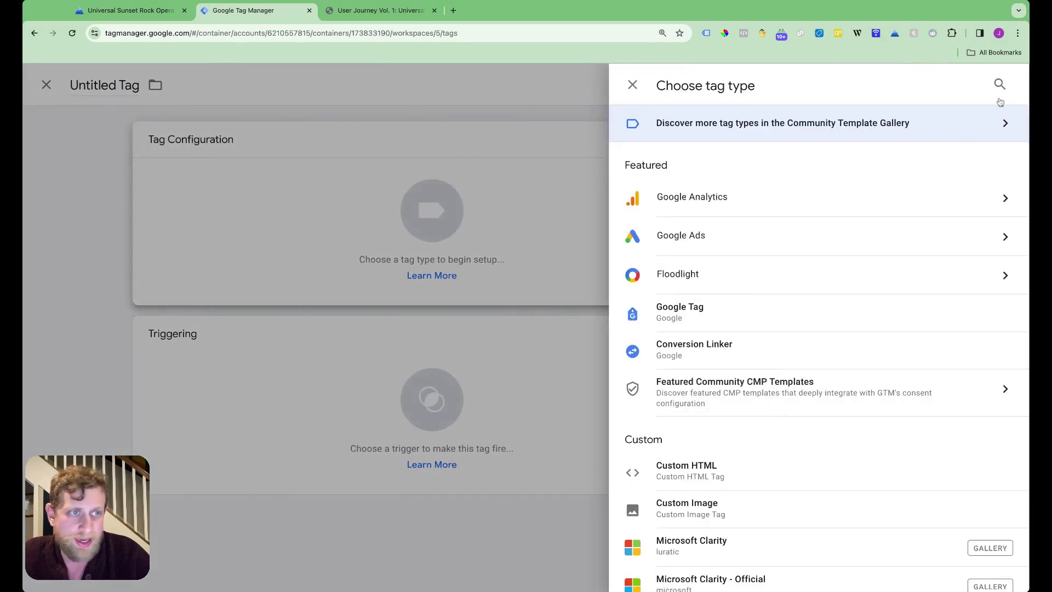
click(825, 129)
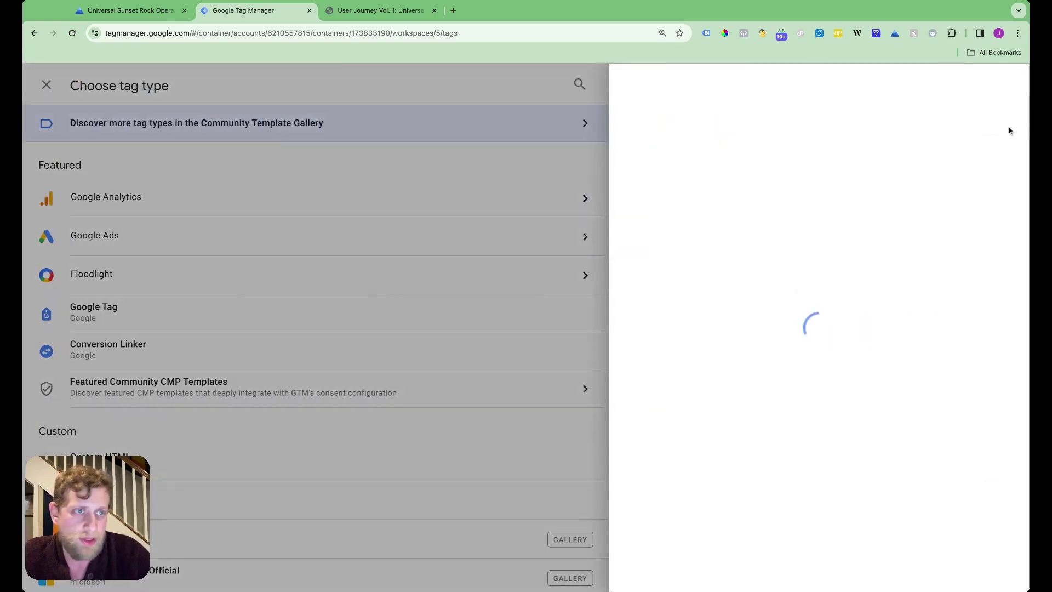
click(999, 84)
text(micro)
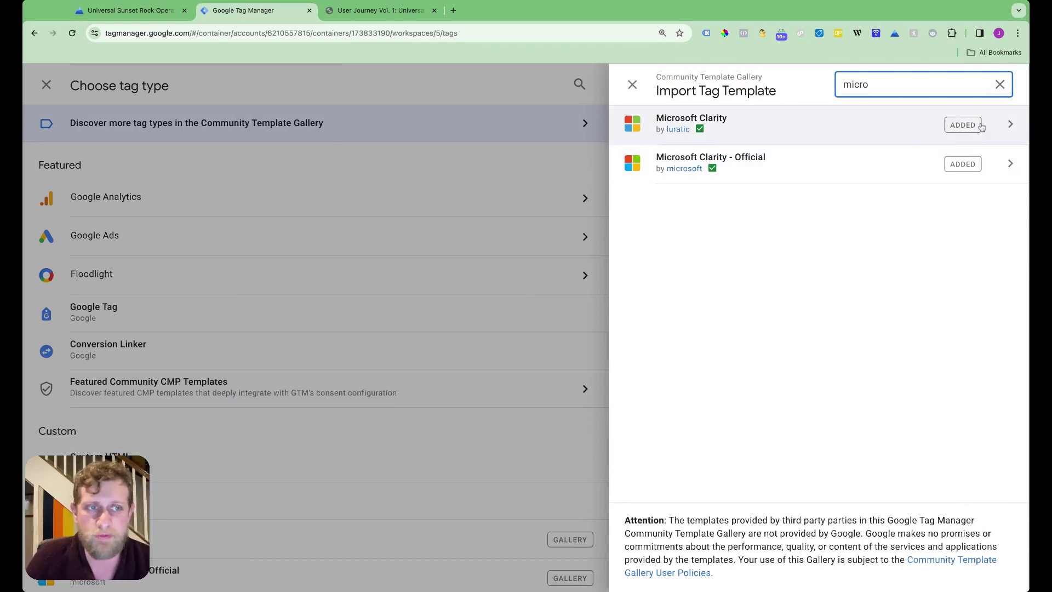
mouse_move(728, 125)
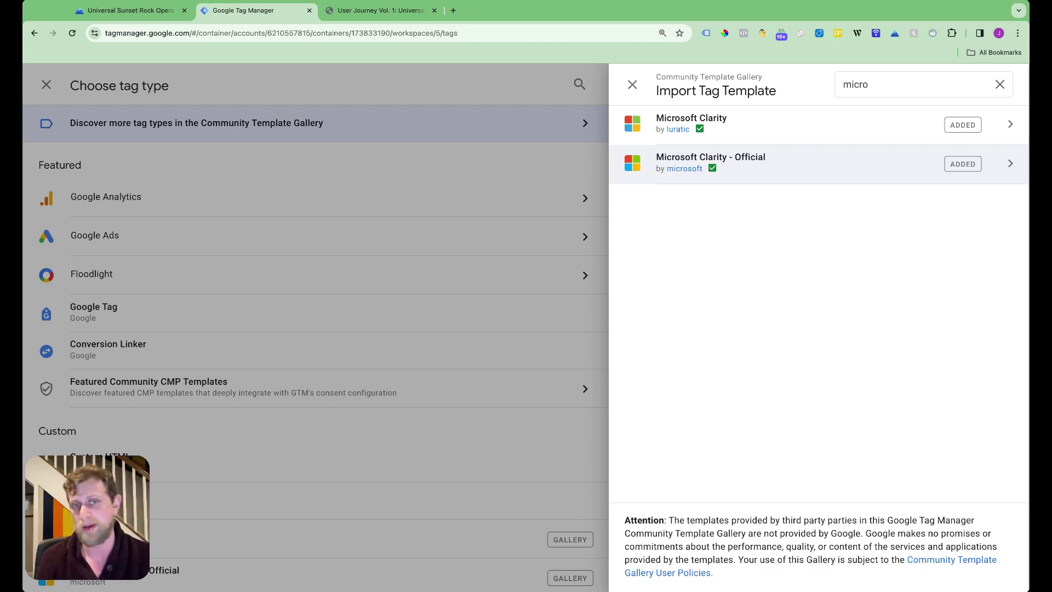
mouse_move(701, 134)
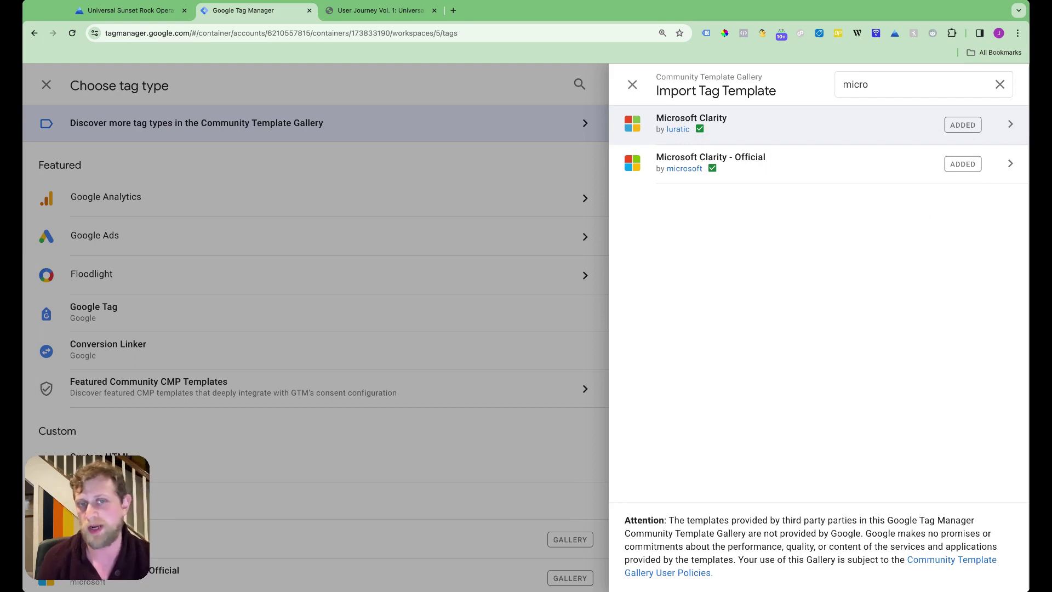
click(733, 134)
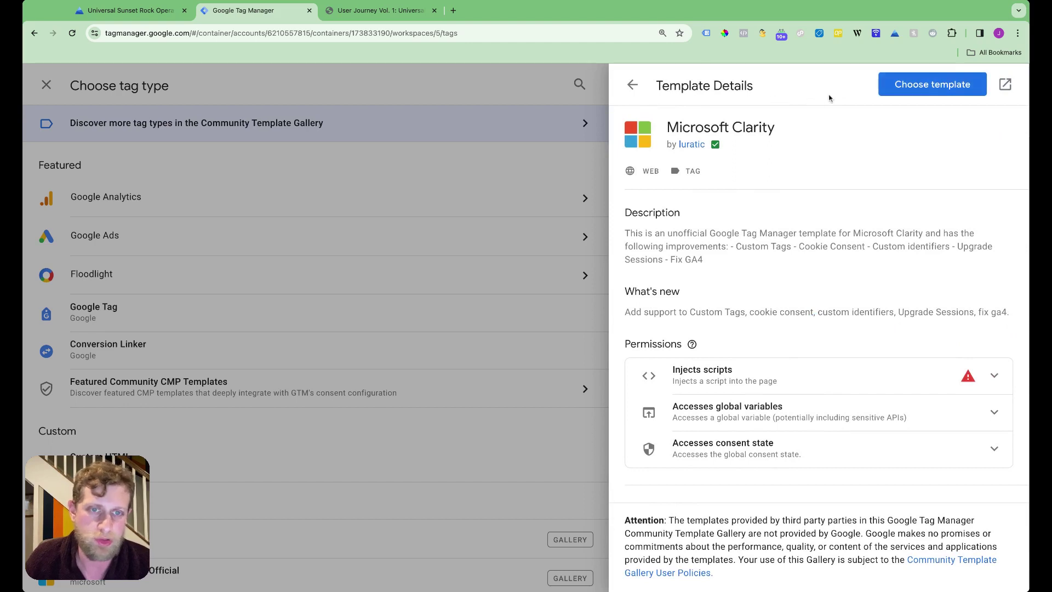
click(932, 83)
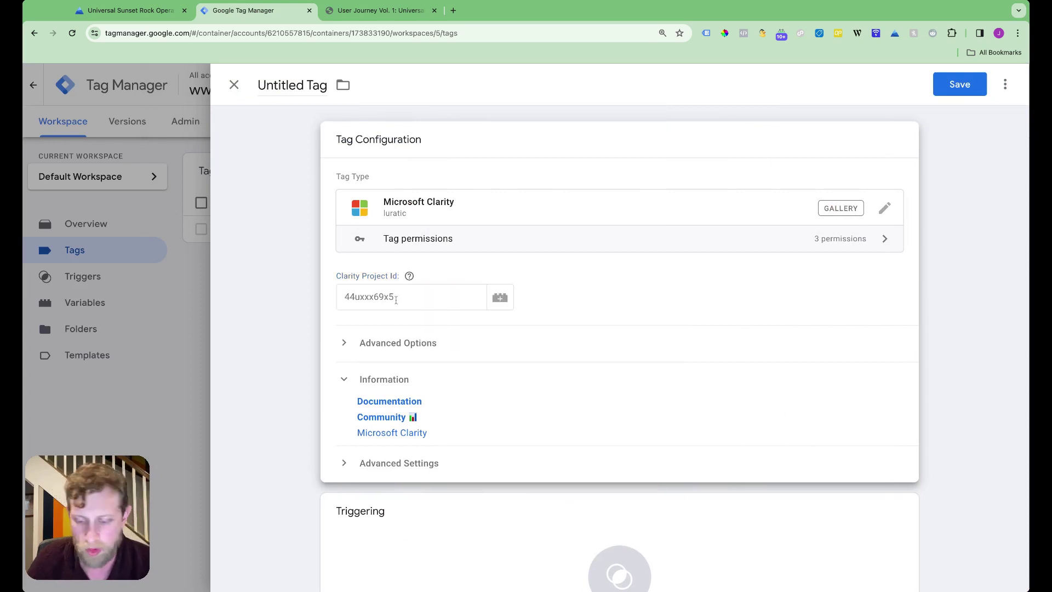
click(396, 299)
key(super+v)
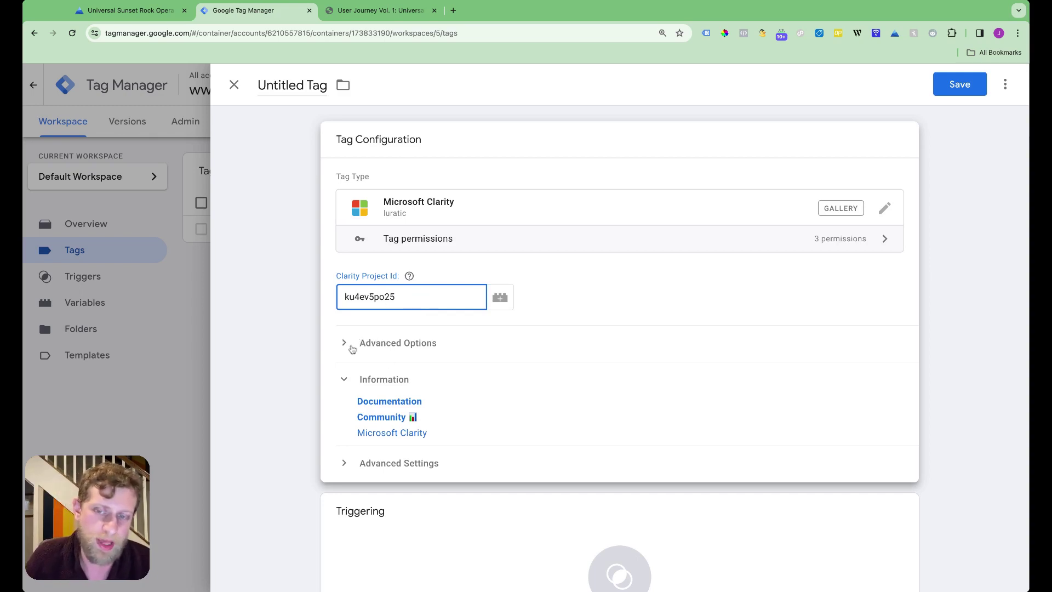
Examine the identifier customization fields in the tag's advanced options, leaving the option disabled.
click(390, 351)
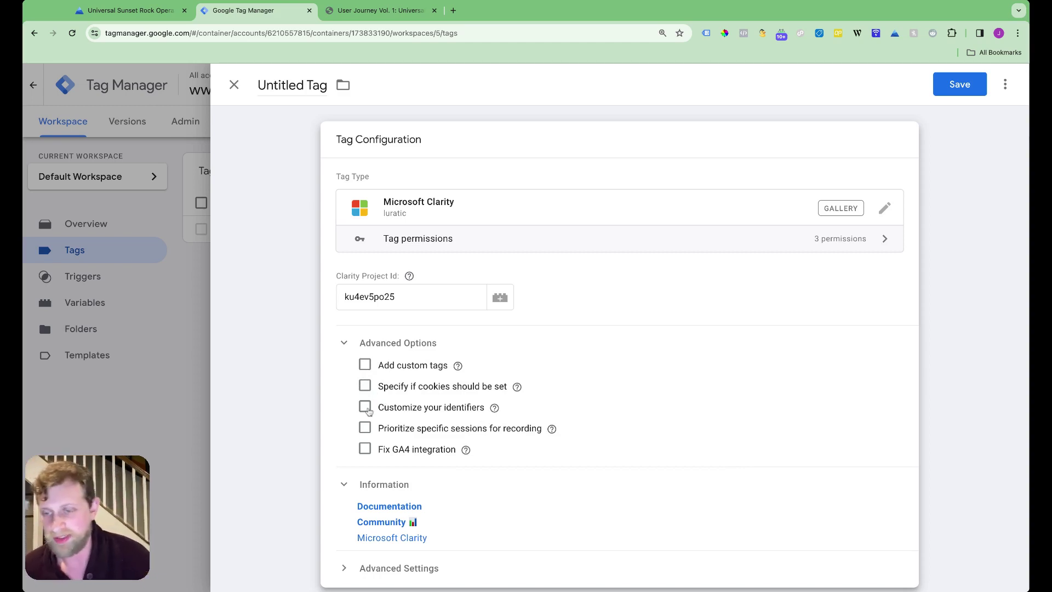
click(365, 407)
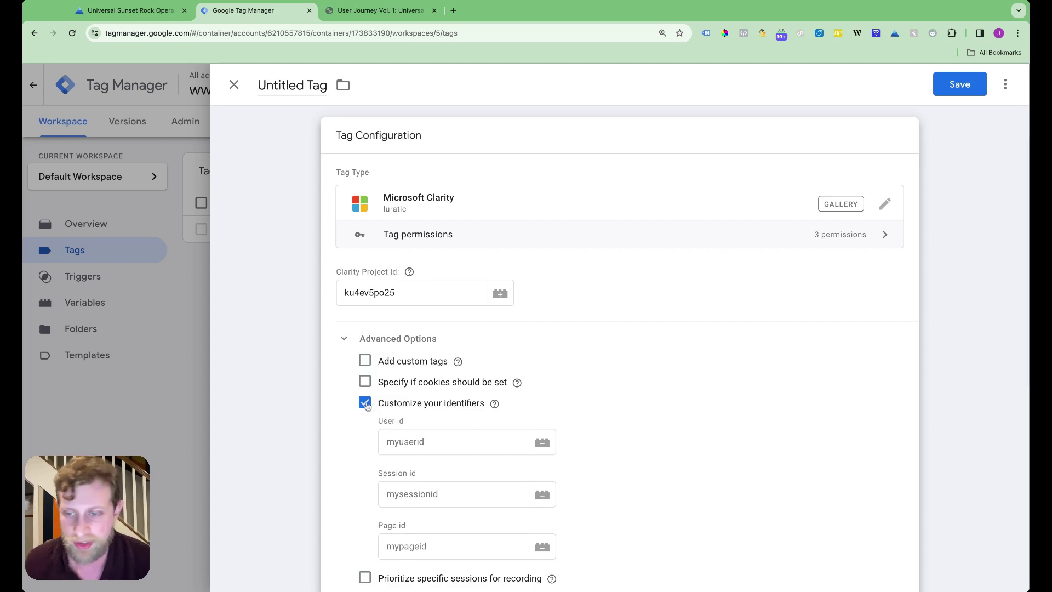
click(365, 403)
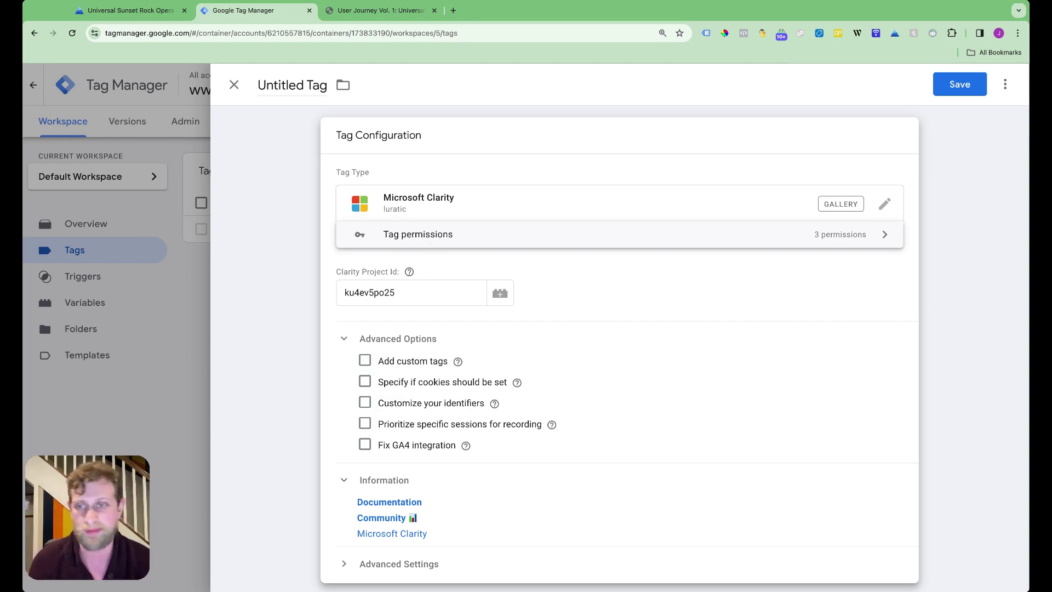
Name the tag Microsoft Clarity.
click(313, 82)
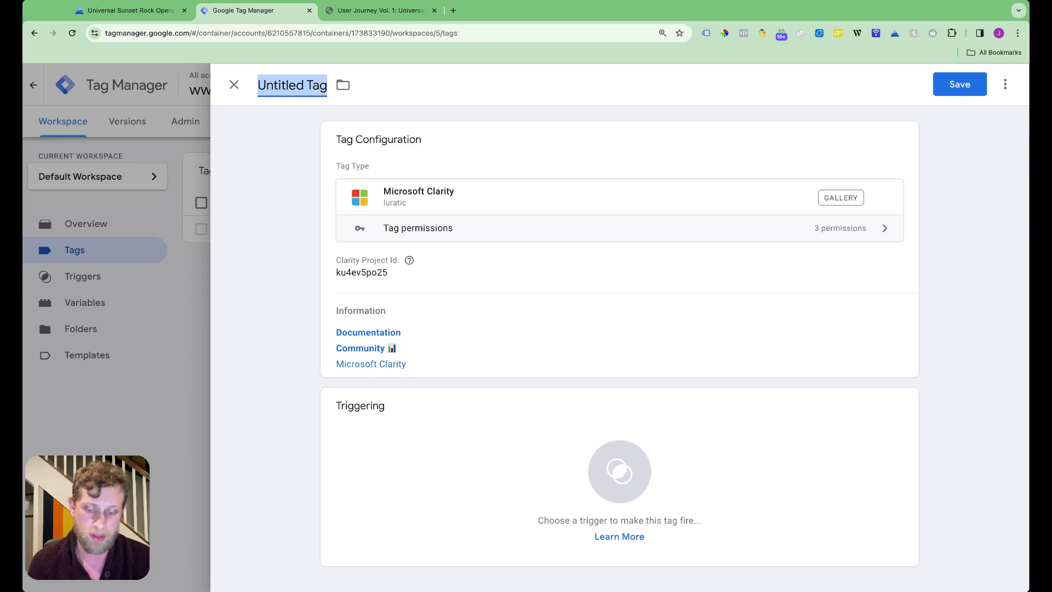
text(Microsoft Clraity)
key(BackSpace)
key(BackSpace)
key(BackSpace)
key(BackSpace)
key(BackSpace)
key(BackSpace)
text(larity)
Set the tag to fire on the All Pages trigger and save it.
click(439, 436)
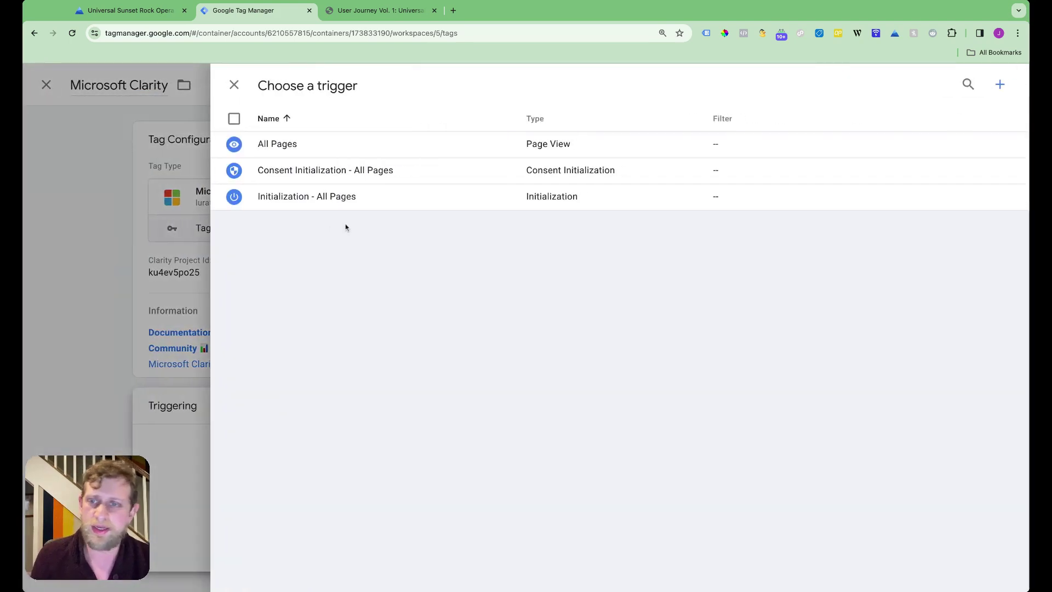
click(286, 144)
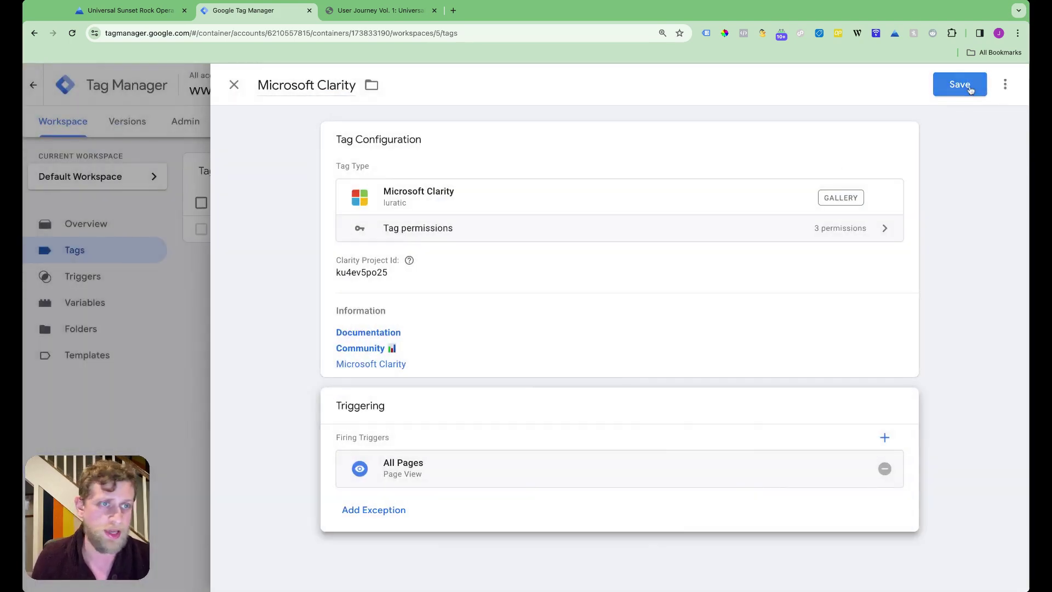
click(959, 85)
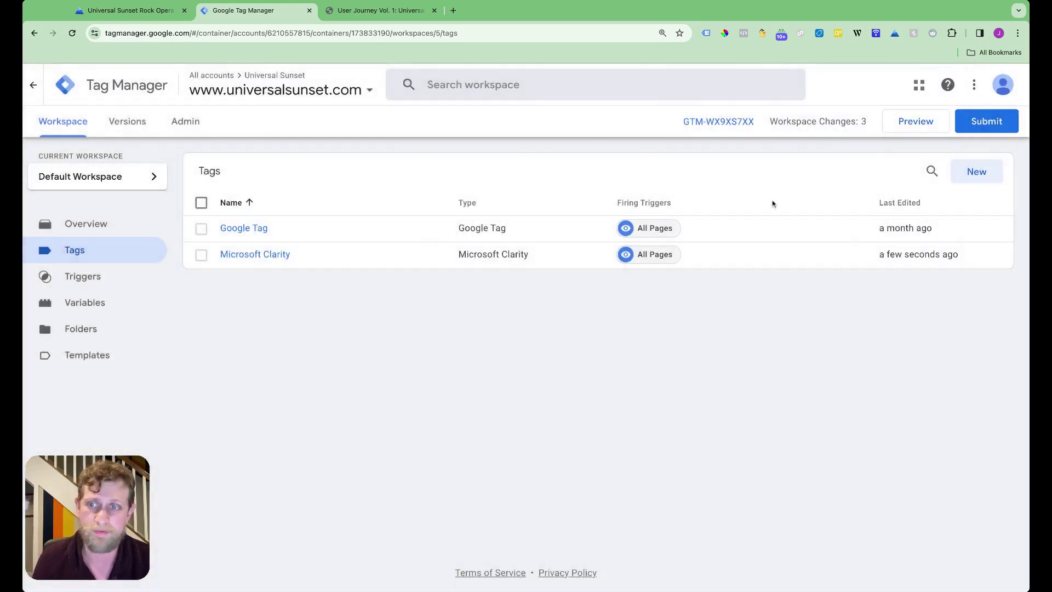
Publish the workspace changes to the Live environment as a version named Microsoft Clarity.
click(980, 123)
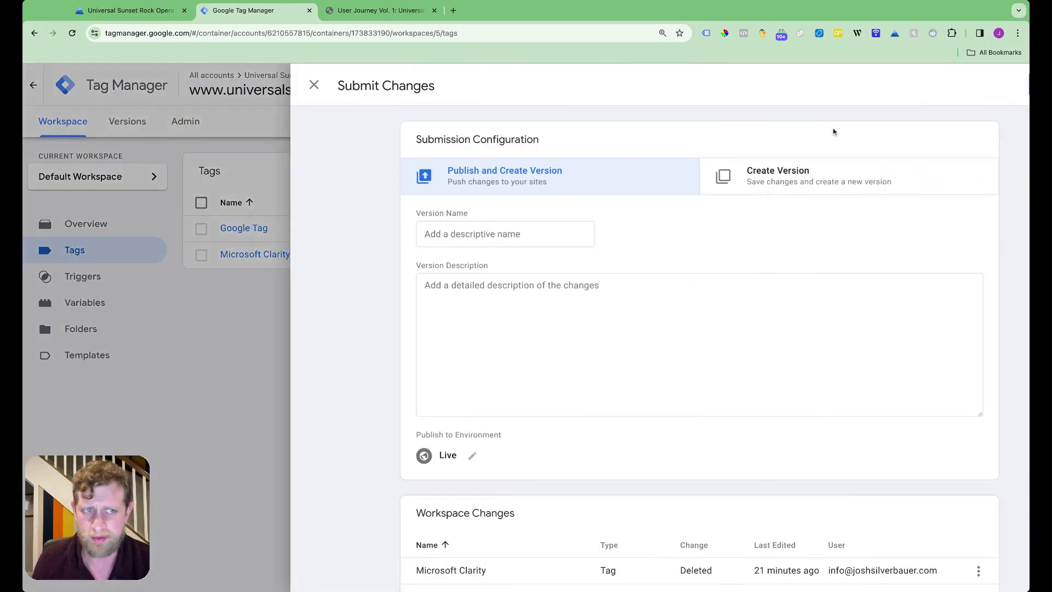
click(461, 229)
text(Microsoft Clarity)
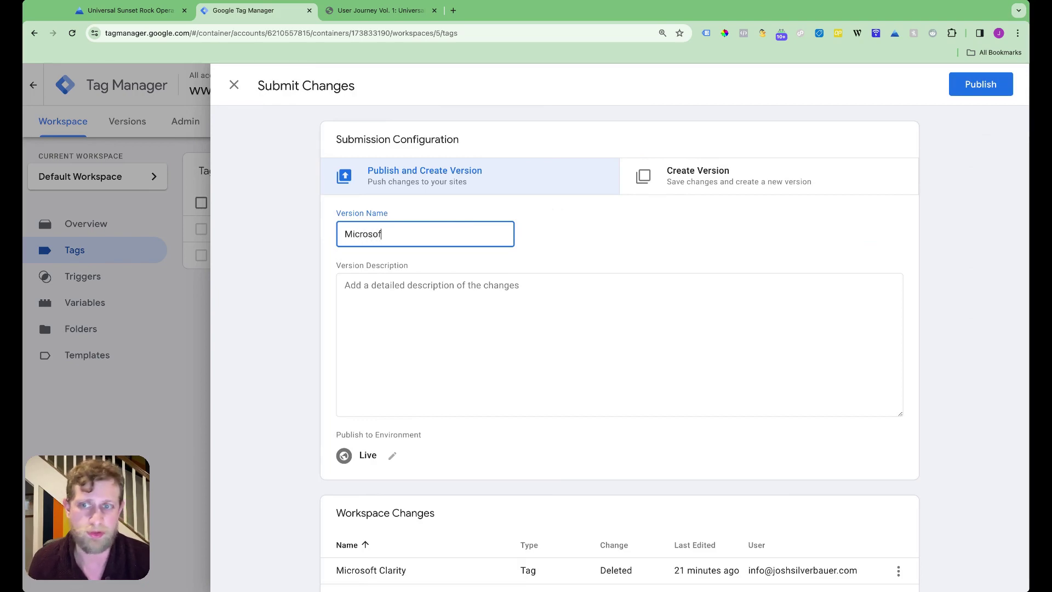
click(964, 83)
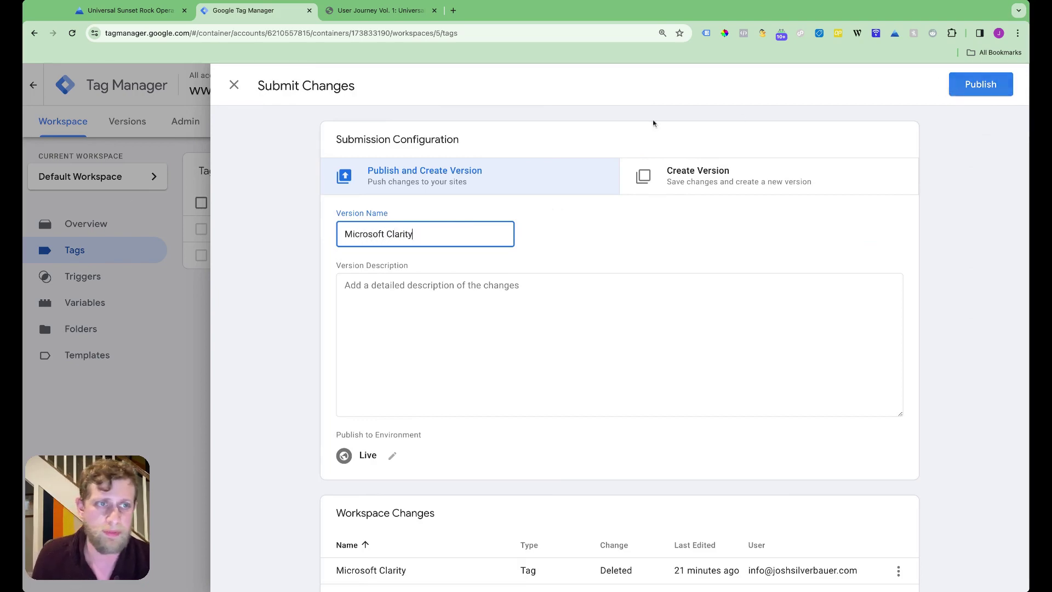
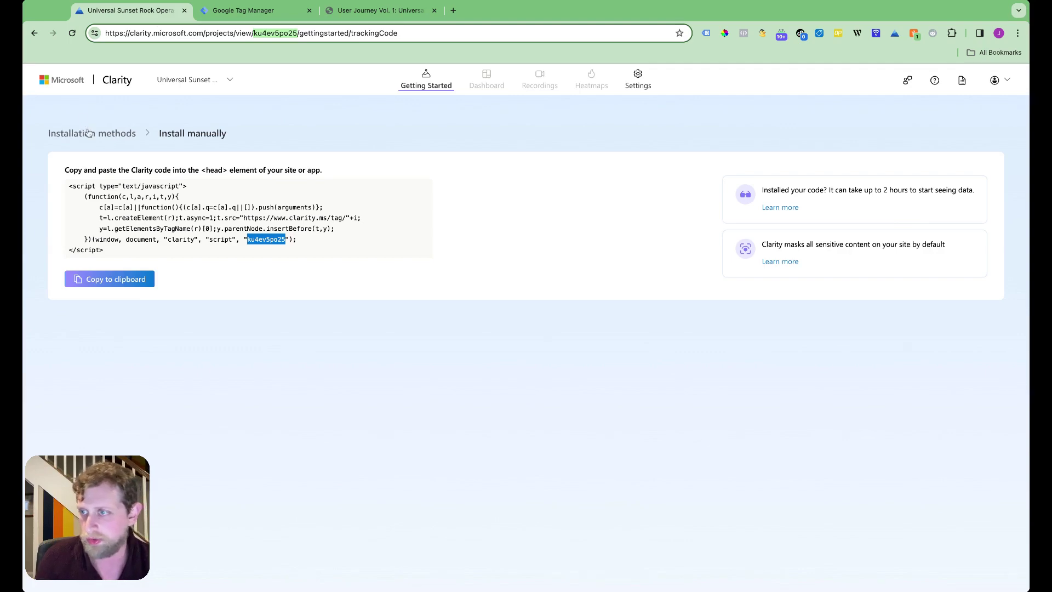
Choose Google Tag Manager as the Clarity installation platform and authorize the connection with the Google account.
click(298, 287)
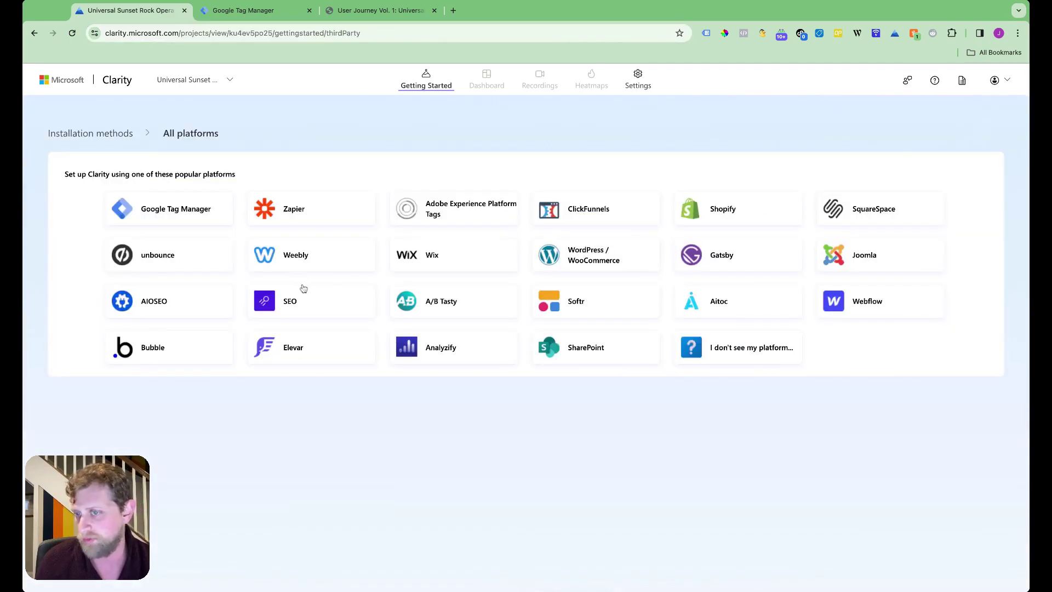
click(186, 208)
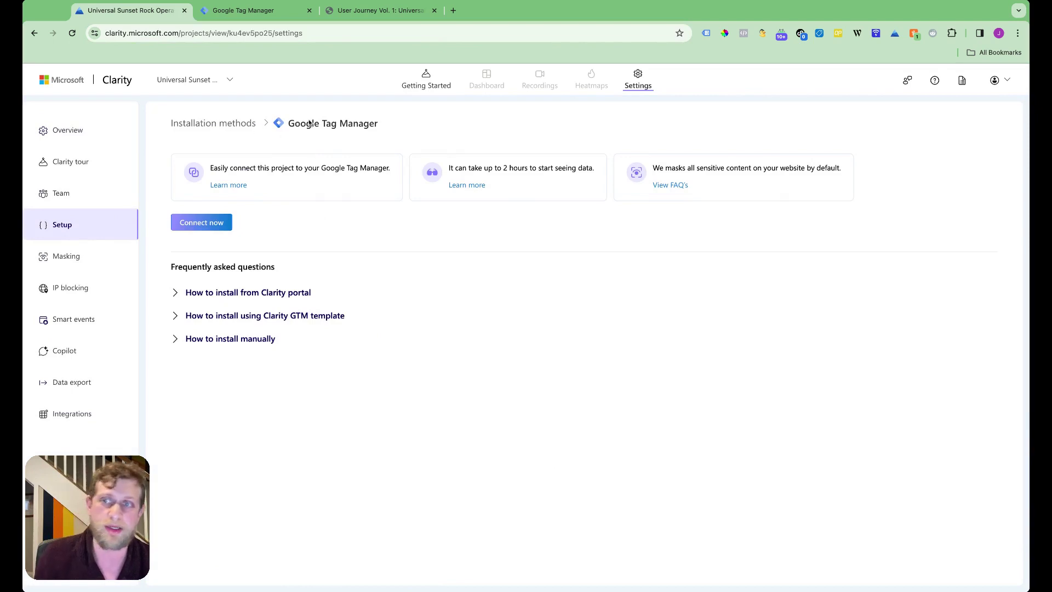
click(202, 223)
click(474, 318)
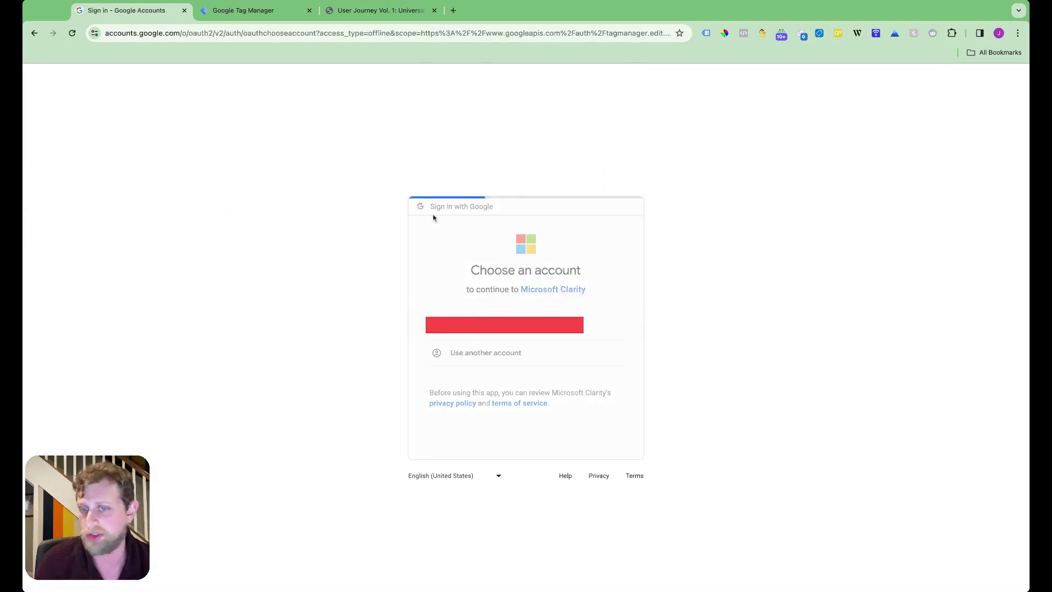
click(568, 477)
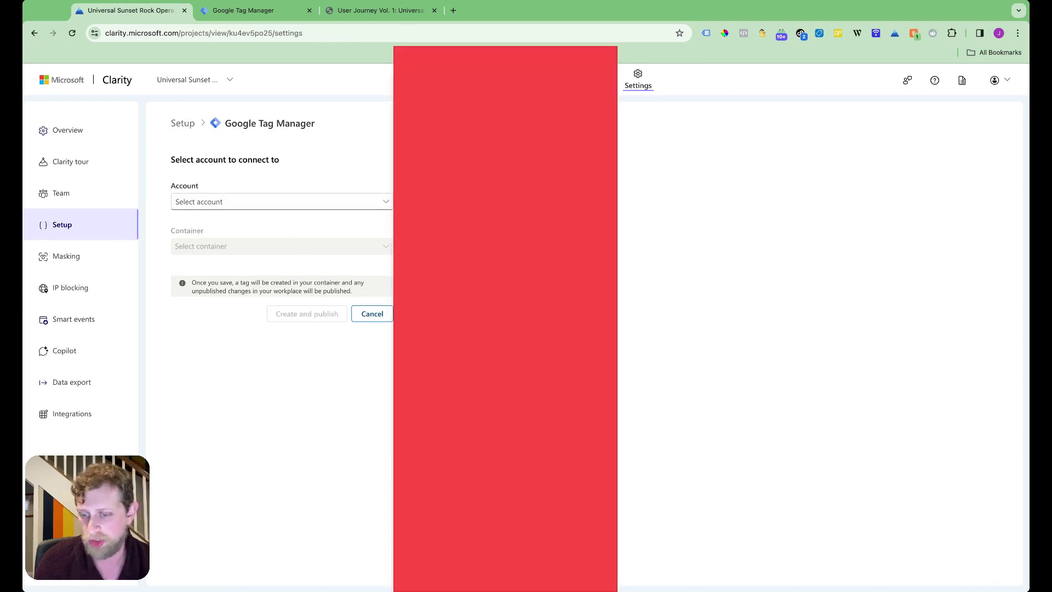
click(416, 425)
click(371, 247)
click(307, 274)
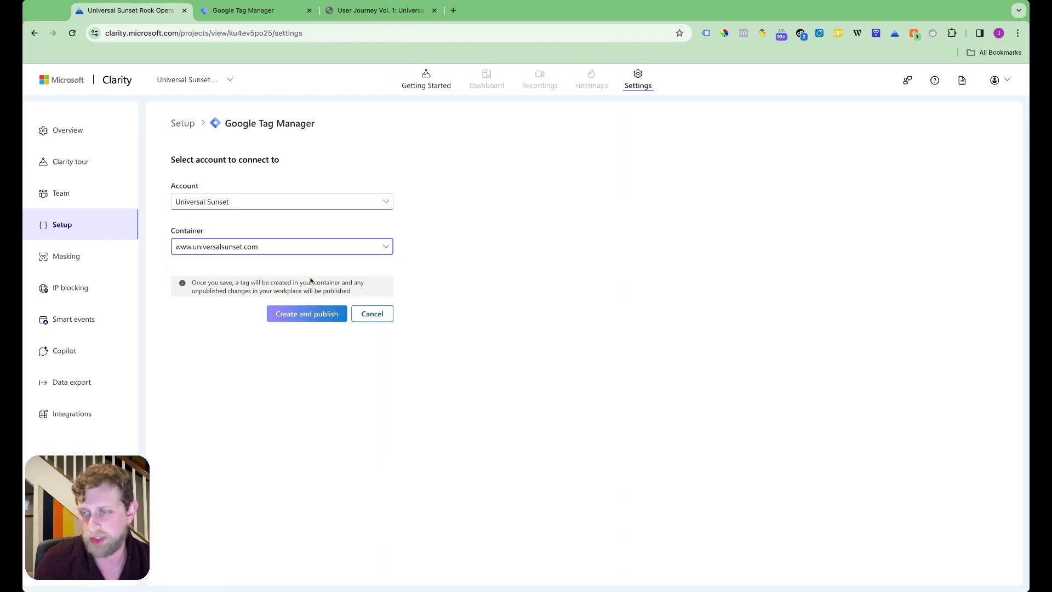
click(317, 314)
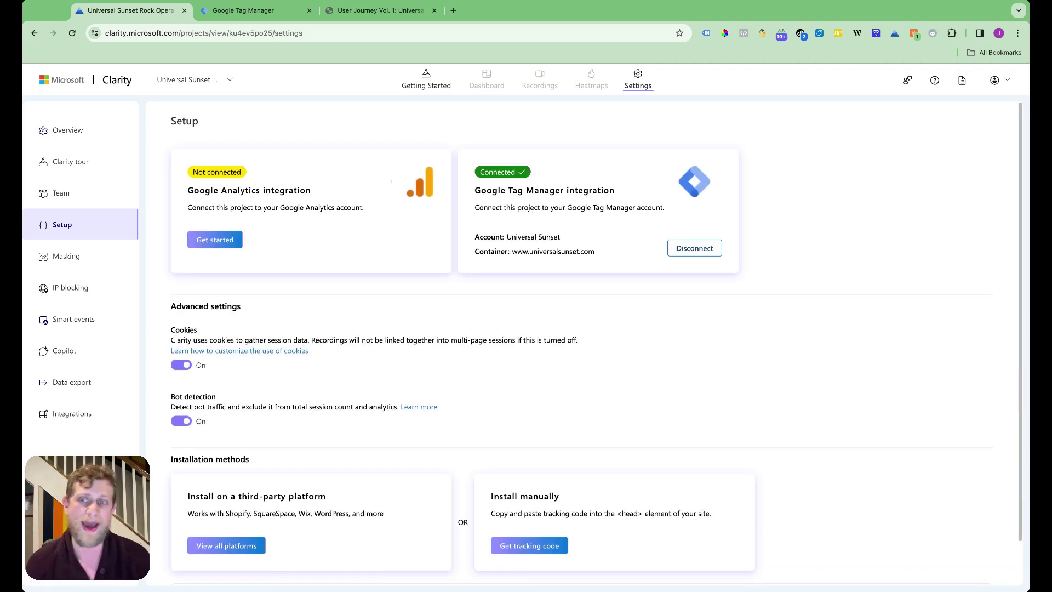
Switch to Google Tag Manager, reload the workspace, and inspect the code and trigger of the Microsoft Clarity - Official tag.
click(261, 16)
click(260, 35)
key(Return)
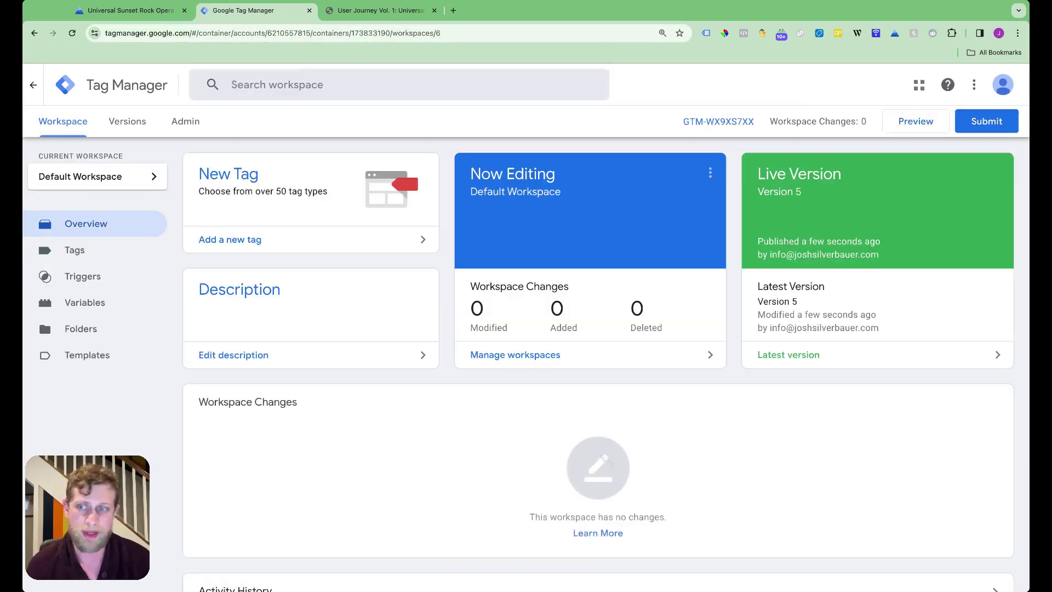
click(110, 251)
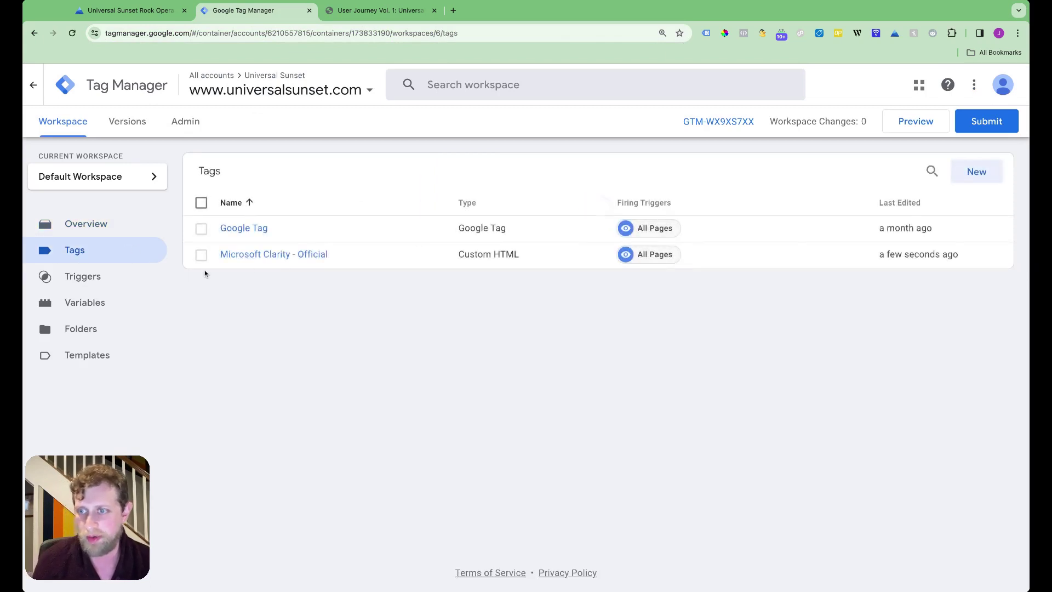
click(310, 255)
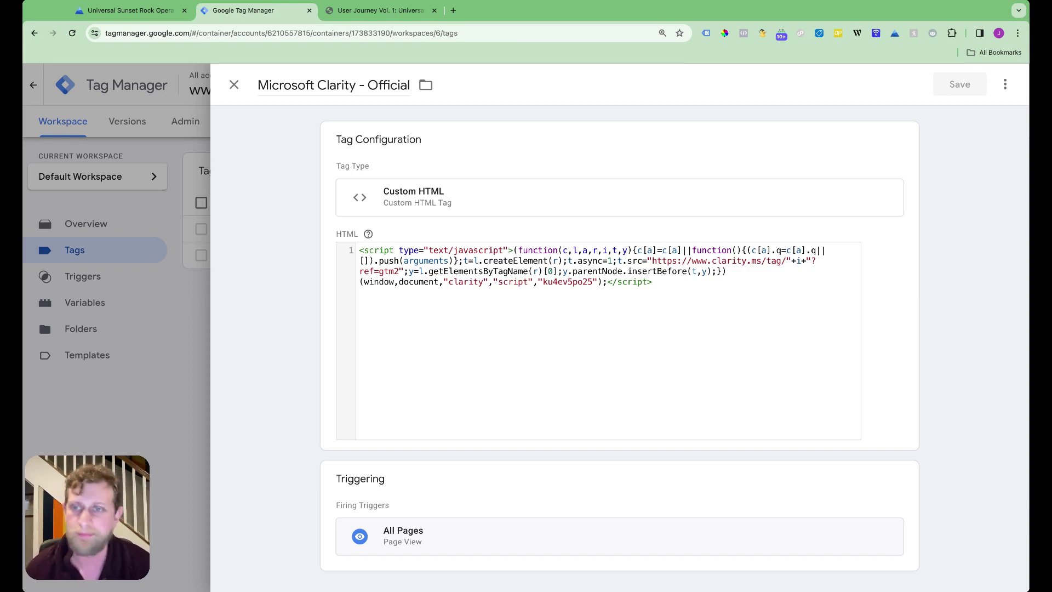
key(Escape)
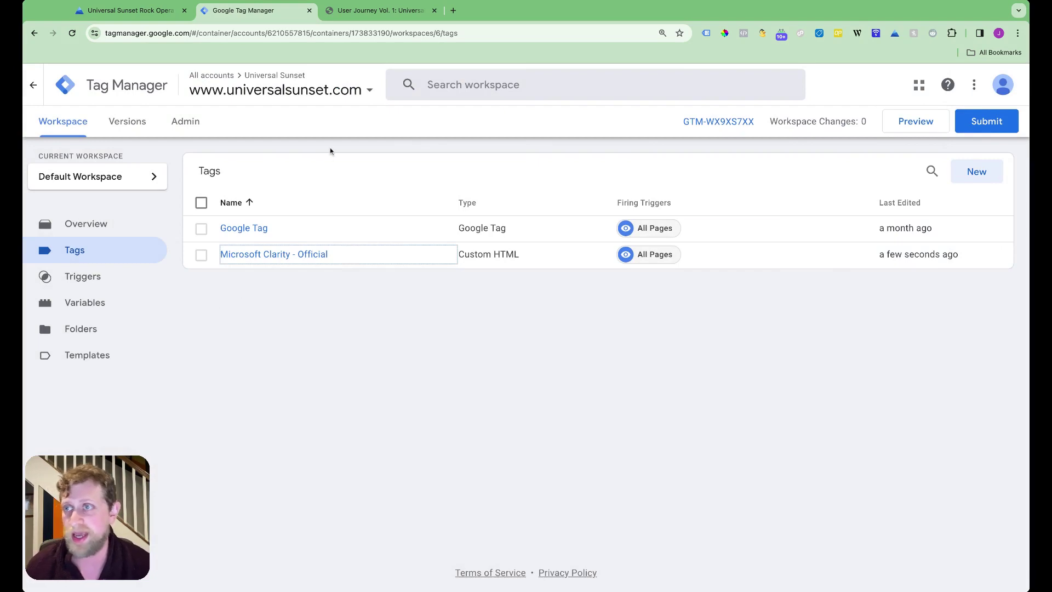
Switch back to Microsoft Clarity and review the installation status, setup options and project overview.
click(129, 10)
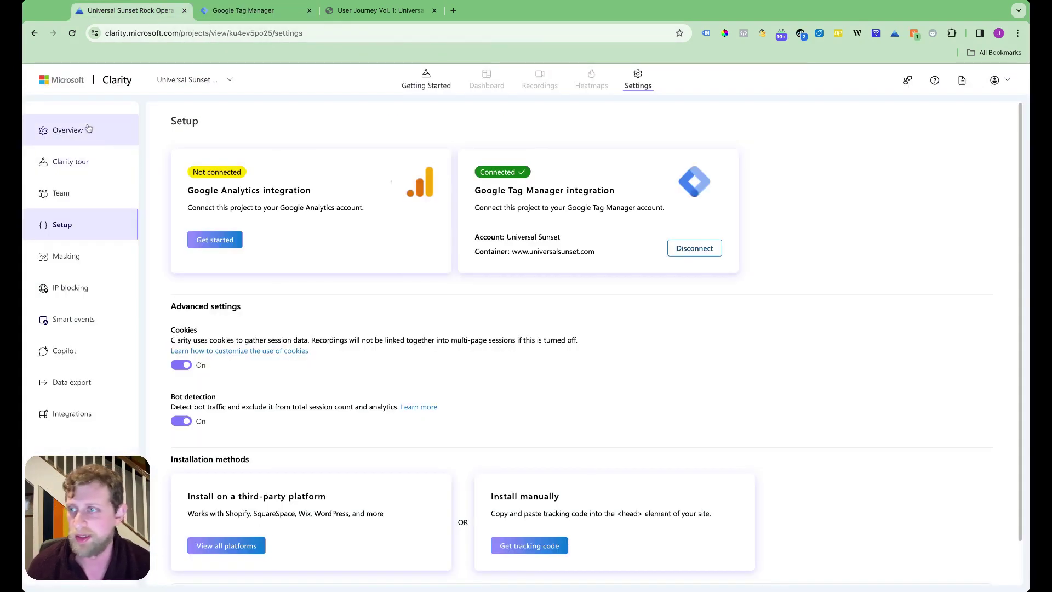
click(422, 85)
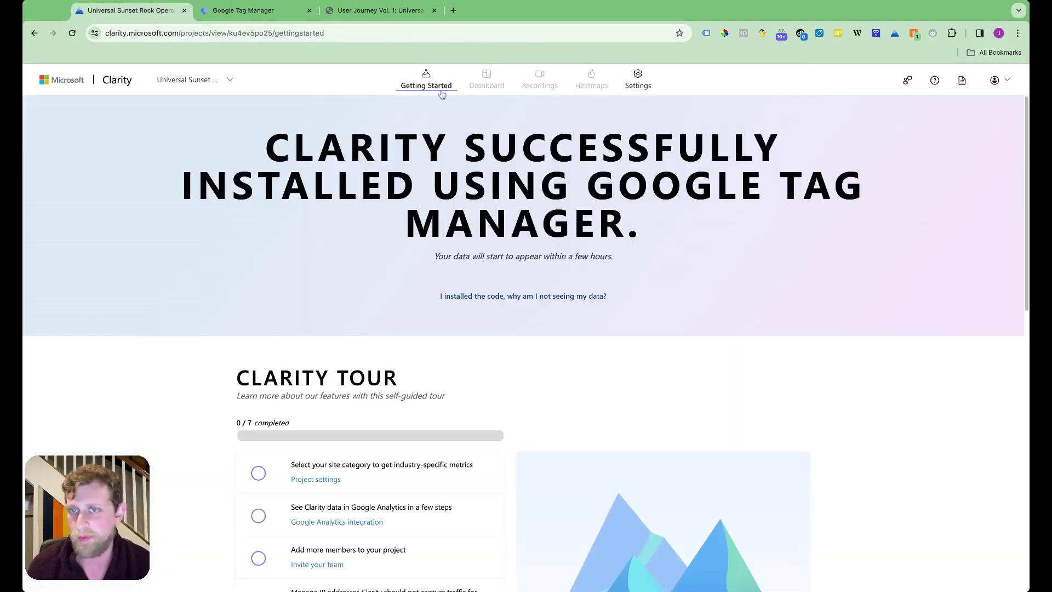
click(637, 85)
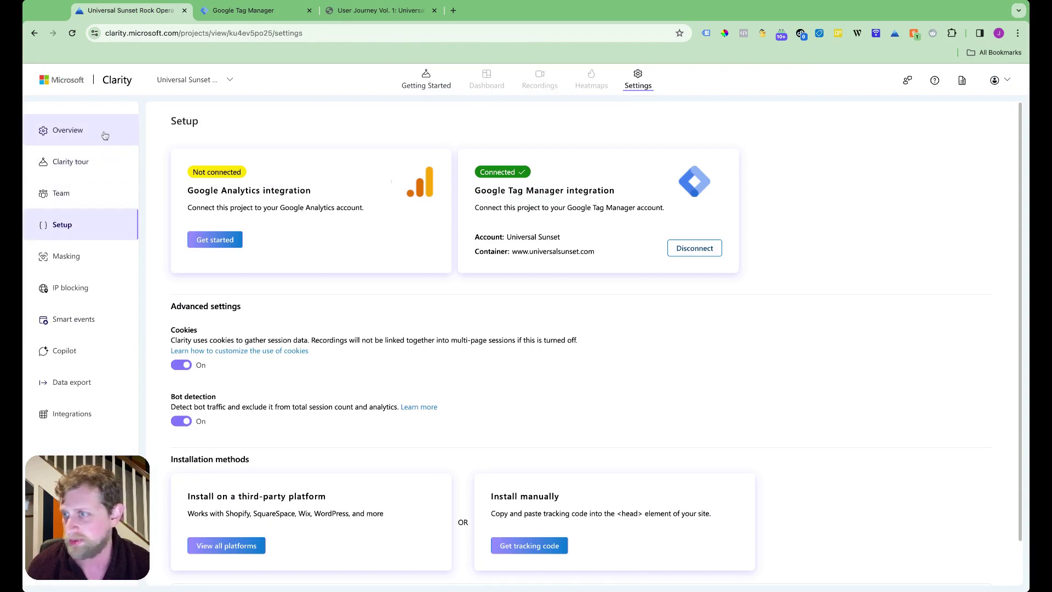
scroll(329, 304, down, 1)
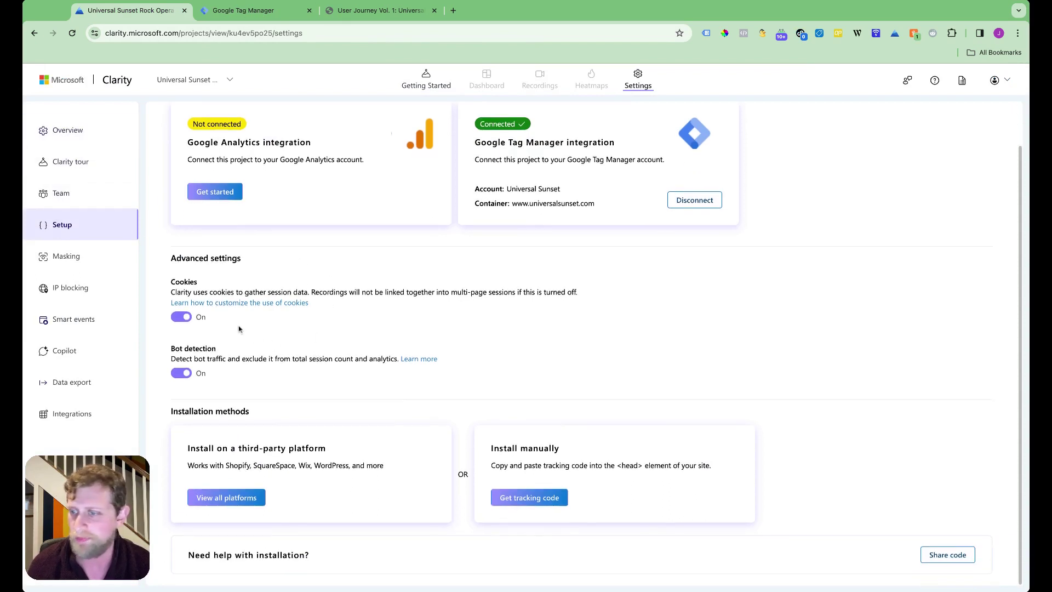
click(94, 132)
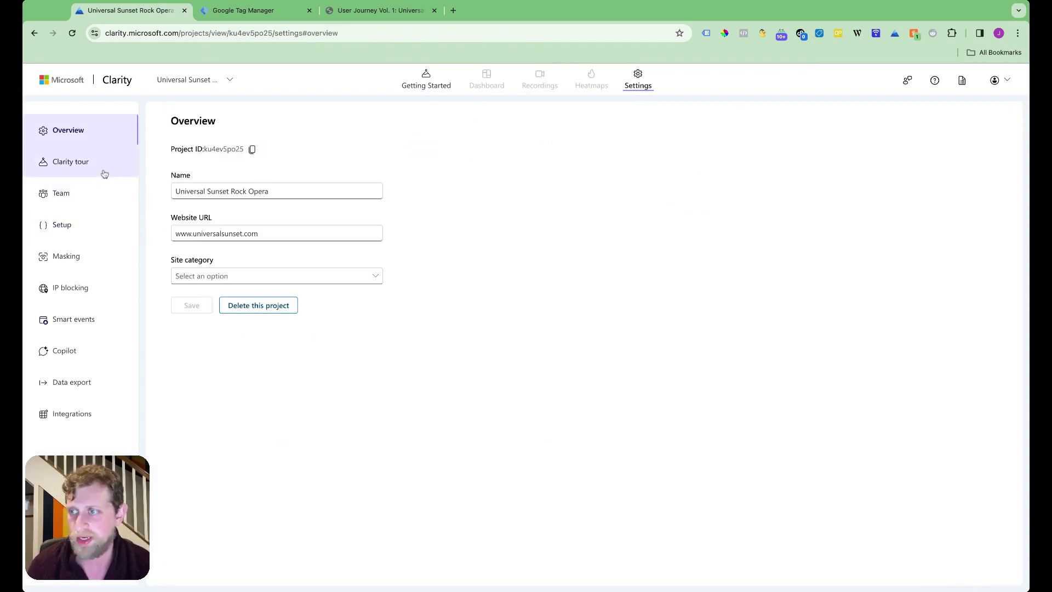
click(366, 38)
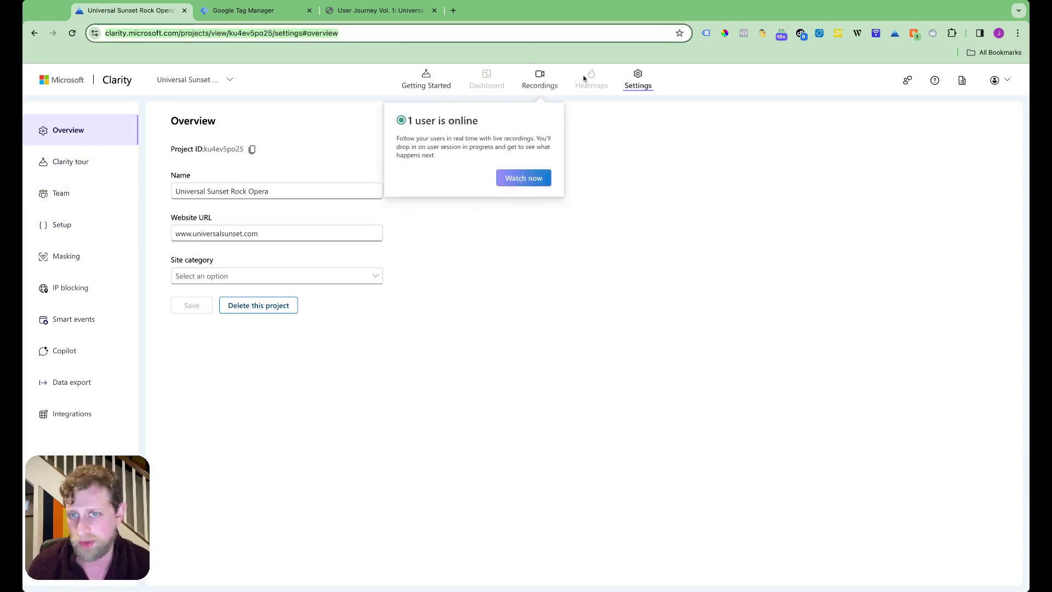